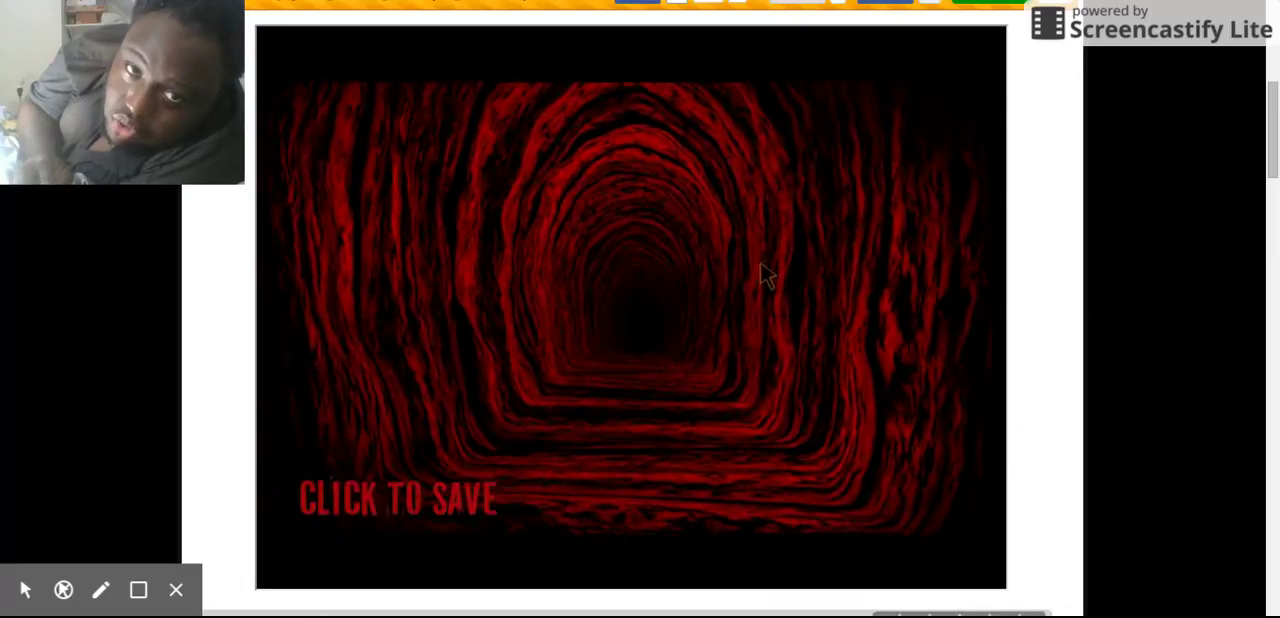
- Save progress with 'CLICK TO SAVE' in the red tunnel and continue to the lava field
{"action": "left_click", "coordinate": [430, 505]}
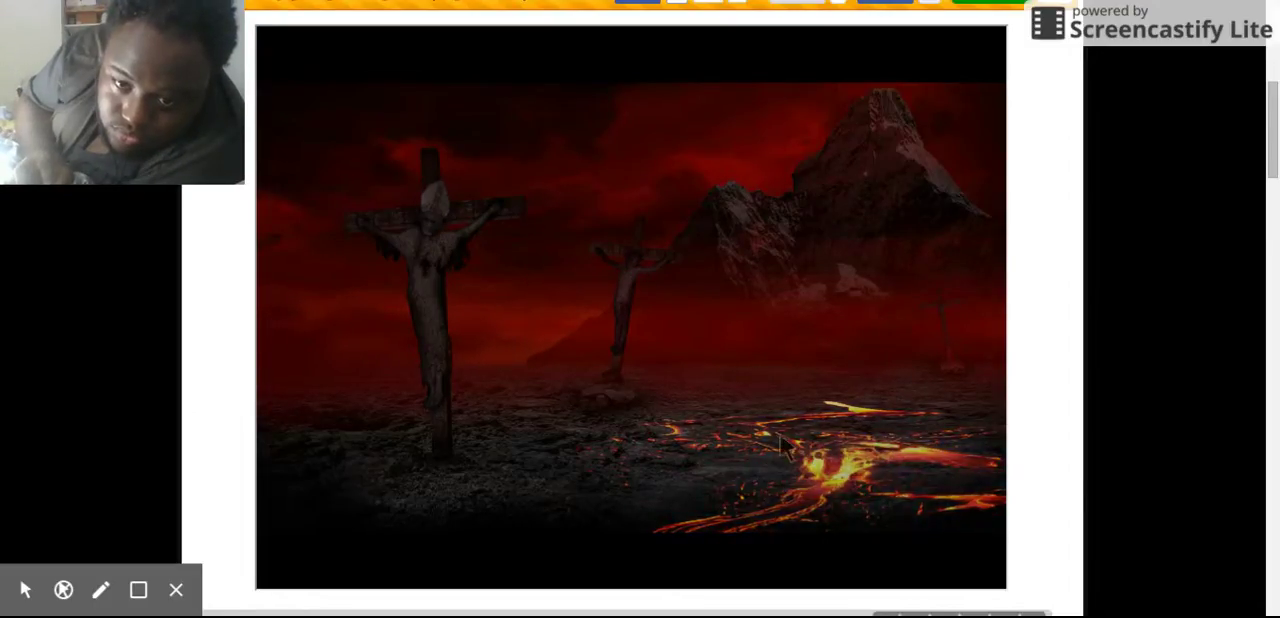
- Poke the middle and left crucified figures until the canyon with hanged bodies appears
{"action": "left_click", "coordinate": [629, 268]}
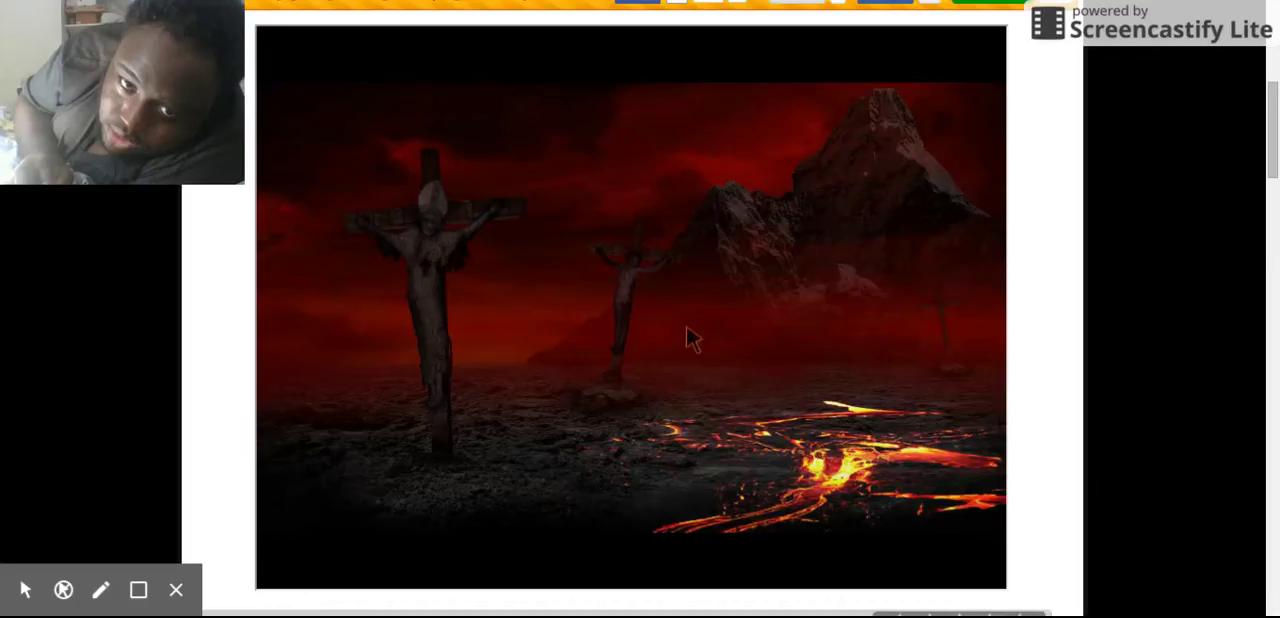
{"action": "left_click", "coordinate": [615, 285]}
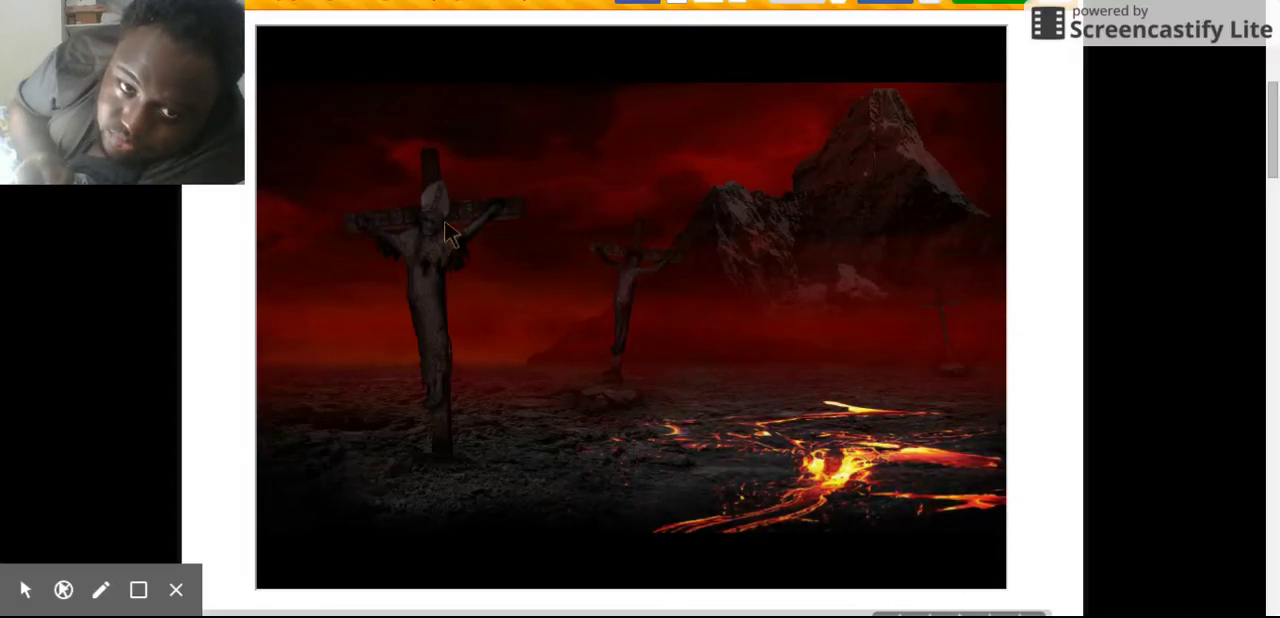
{"action": "left_click", "coordinate": [428, 258]}
{"action": "left_click", "coordinate": [428, 258]}
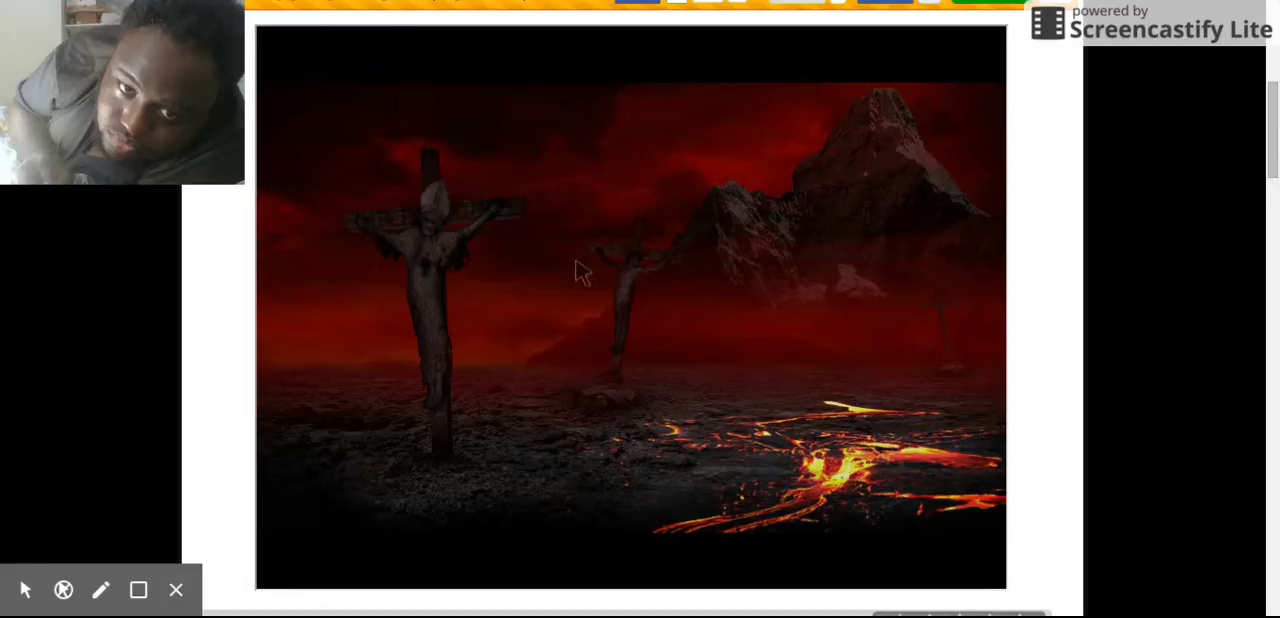
{"action": "left_click", "coordinate": [630, 290]}
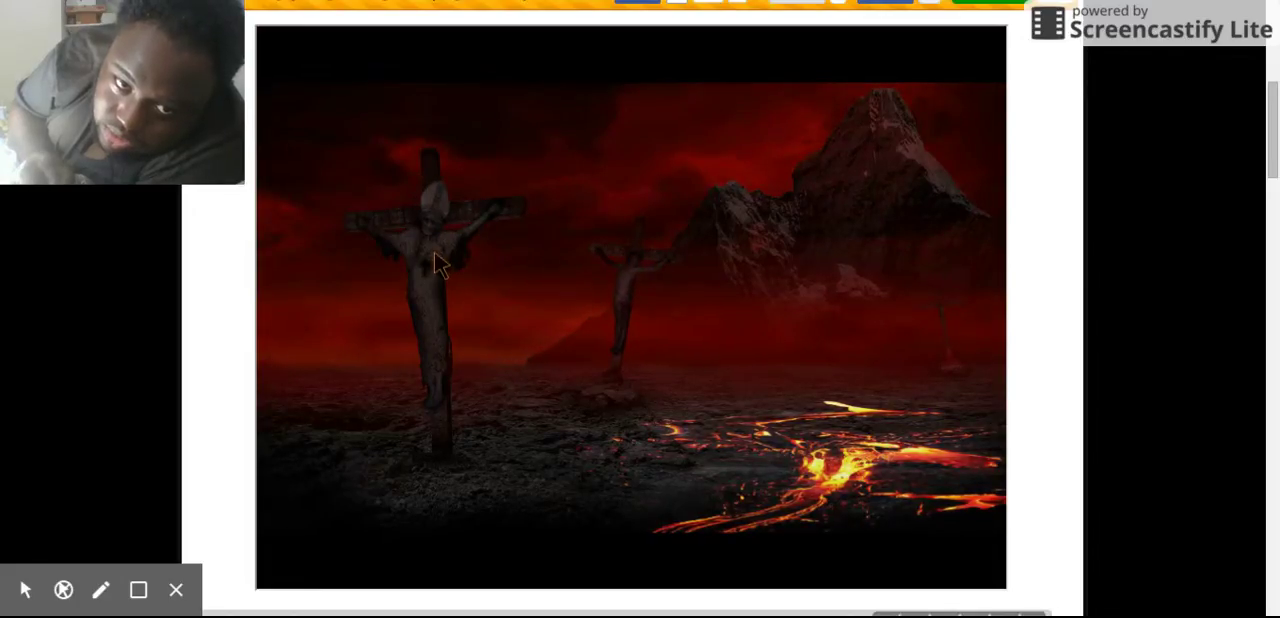
{"action": "left_click", "coordinate": [628, 260]}
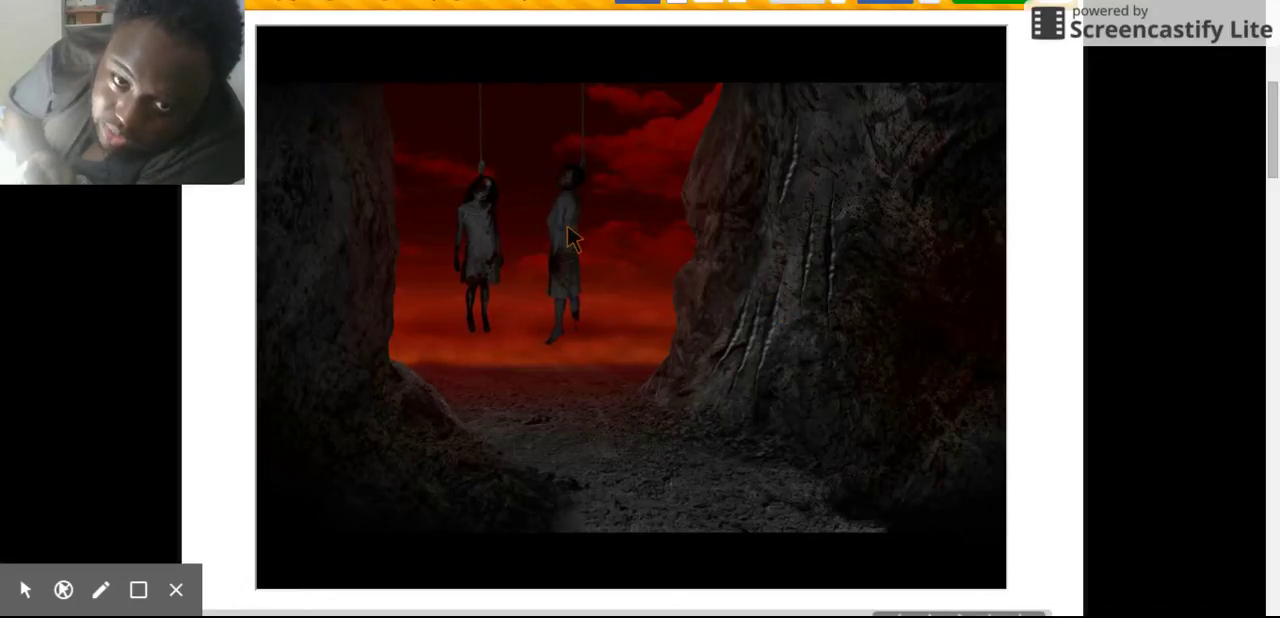
- Touch the middle hanging figure to summon a third body, then examine the new right figure
{"action": "left_click", "coordinate": [568, 236]}
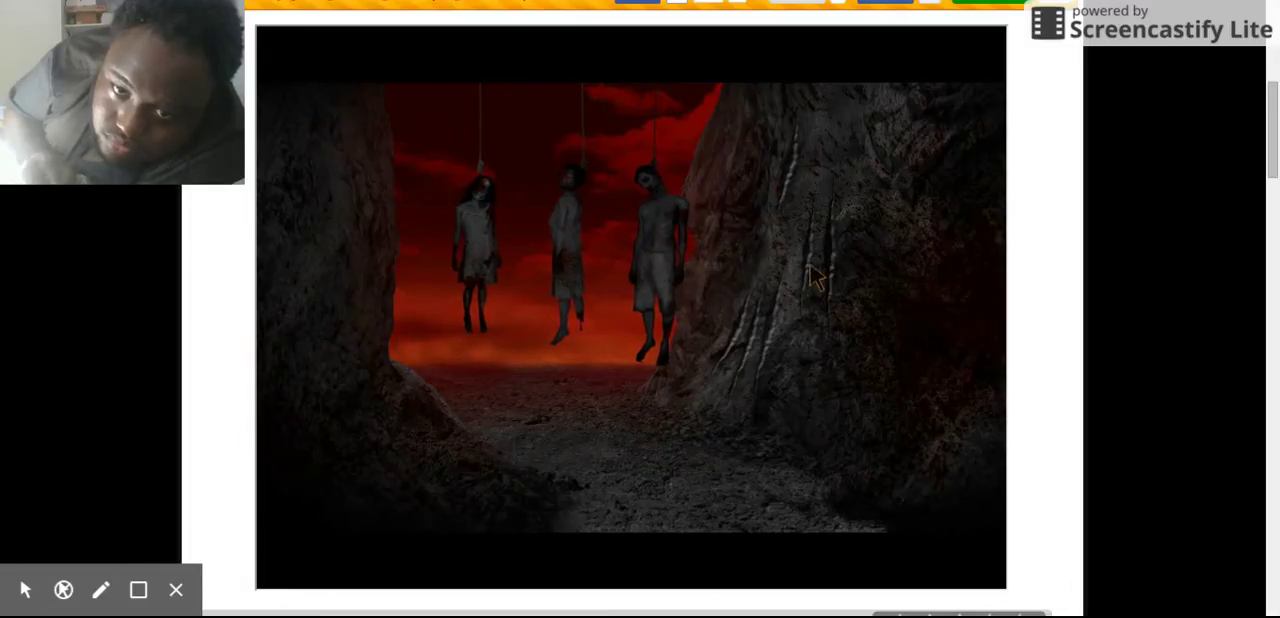
{"action": "left_click", "coordinate": [651, 274]}
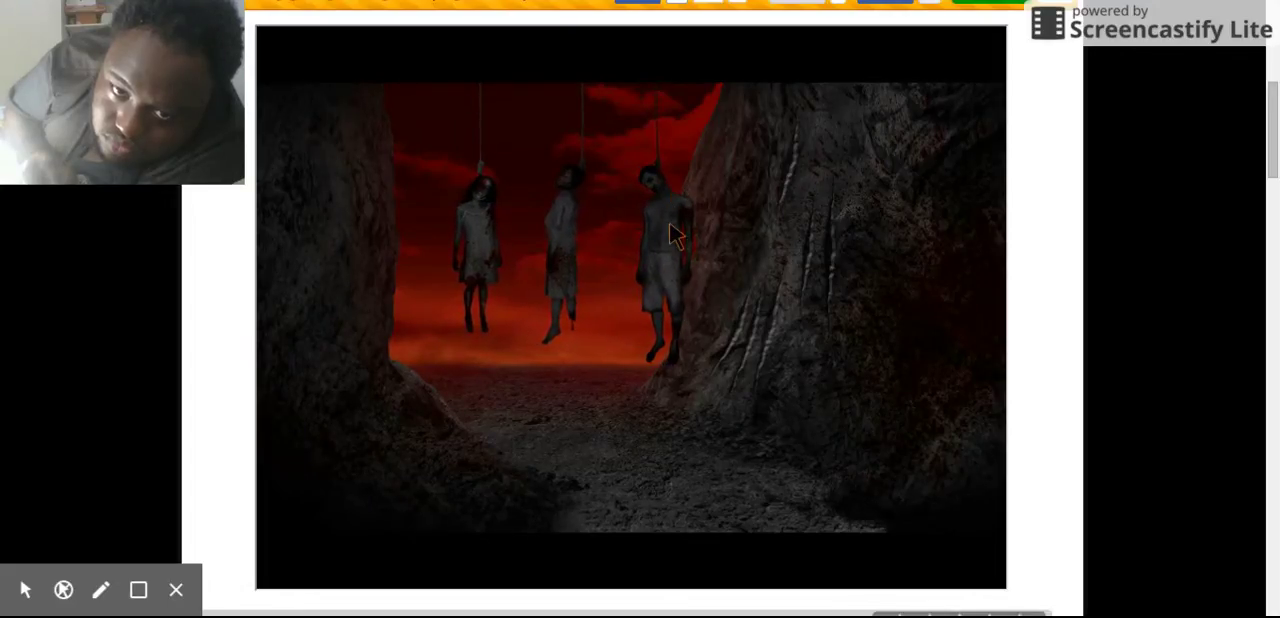
- Try the right, middle and left hanging figures in turn
{"action": "left_click", "coordinate": [660, 276]}
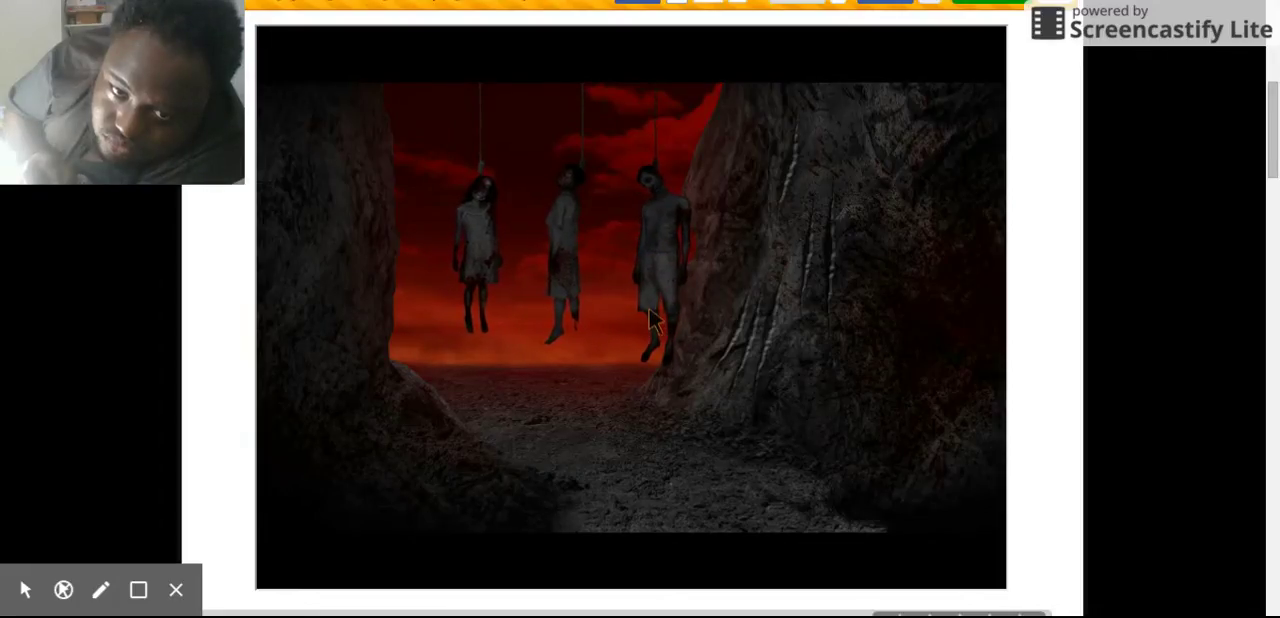
{"action": "left_click", "coordinate": [566, 273]}
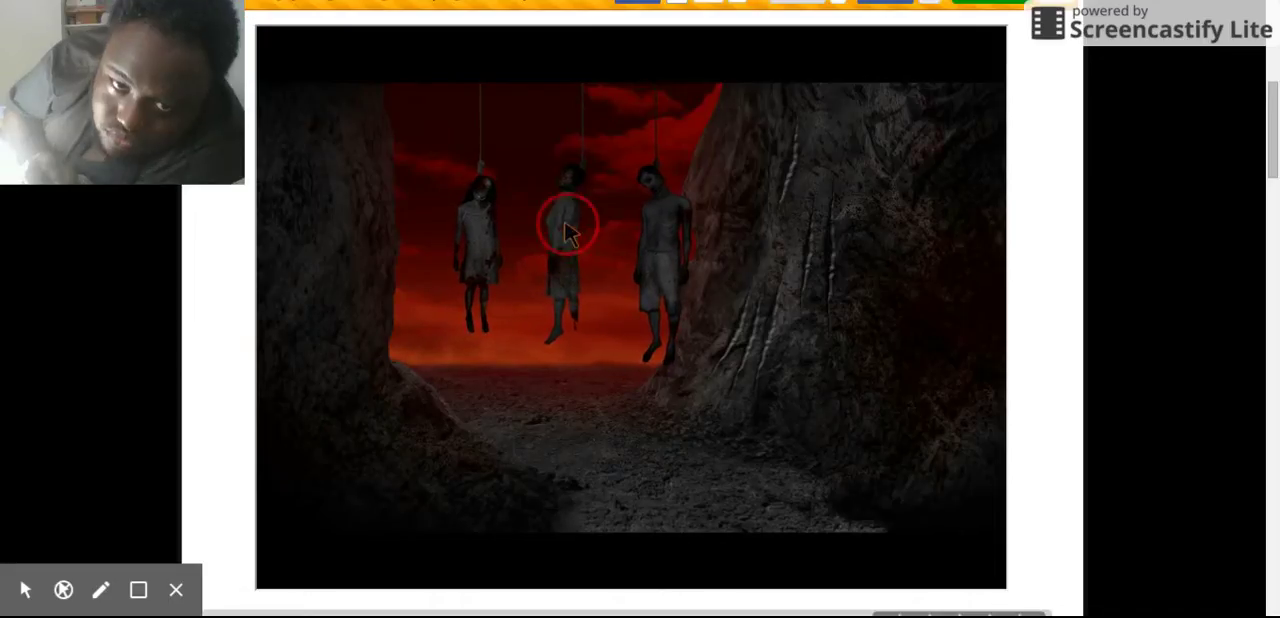
{"action": "left_click", "coordinate": [479, 249]}
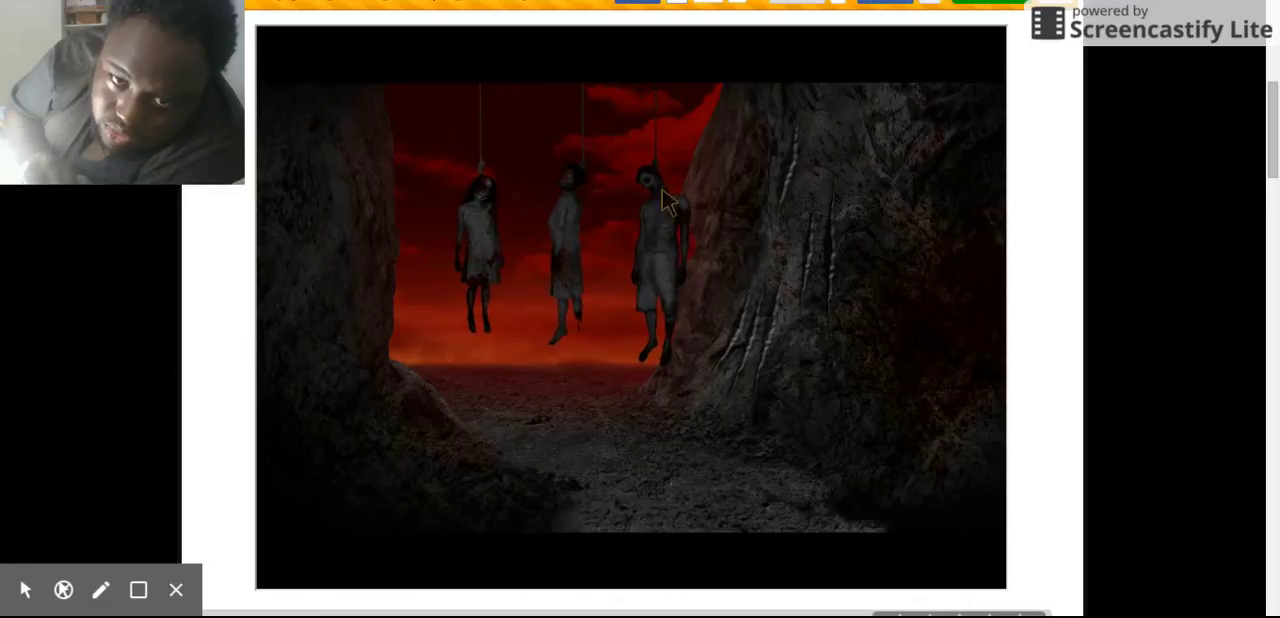
{"action": "left_click", "coordinate": [661, 238]}
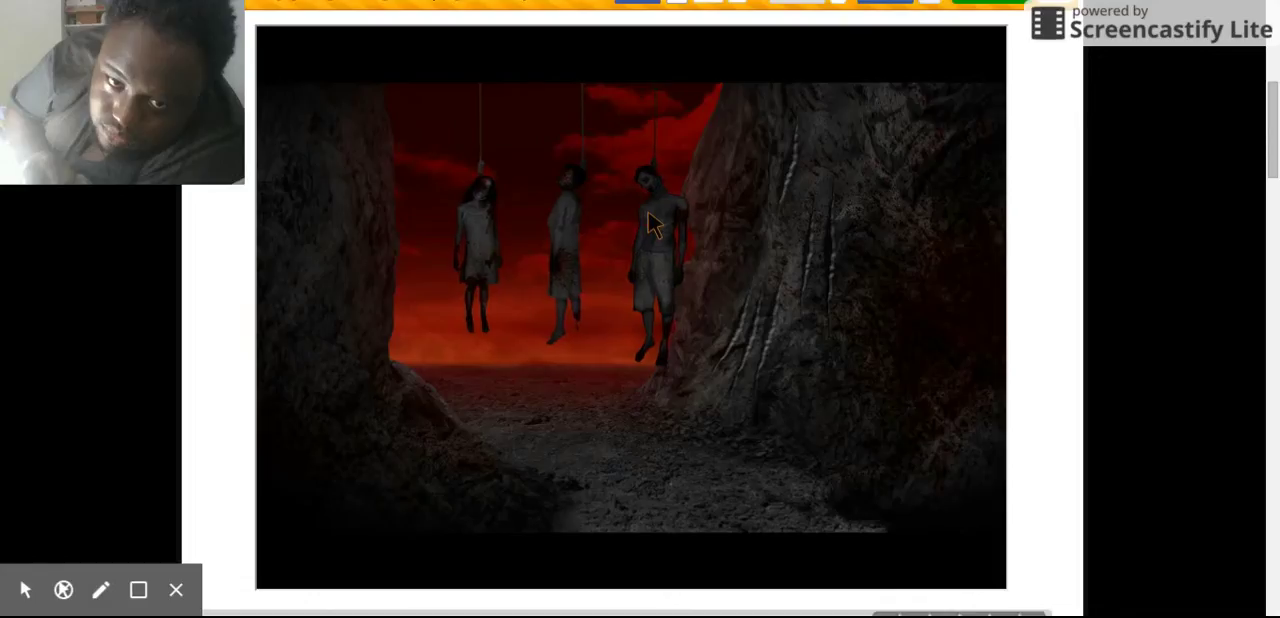
{"action": "left_click", "coordinate": [662, 281]}
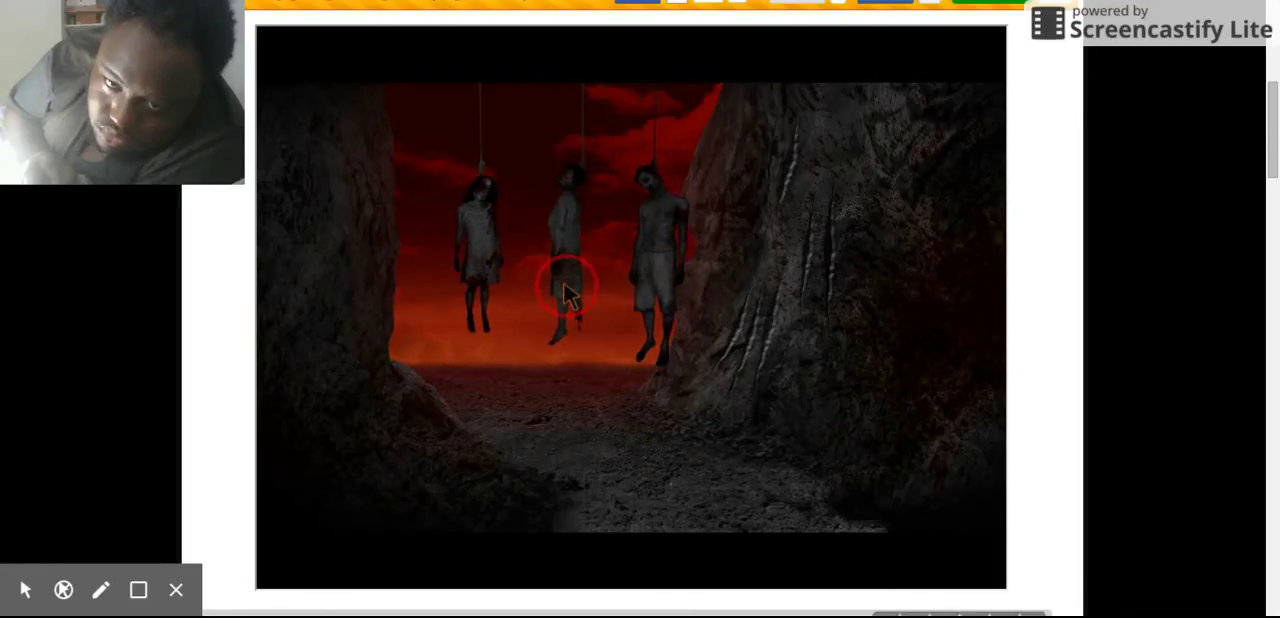
{"action": "left_click", "coordinate": [484, 256]}
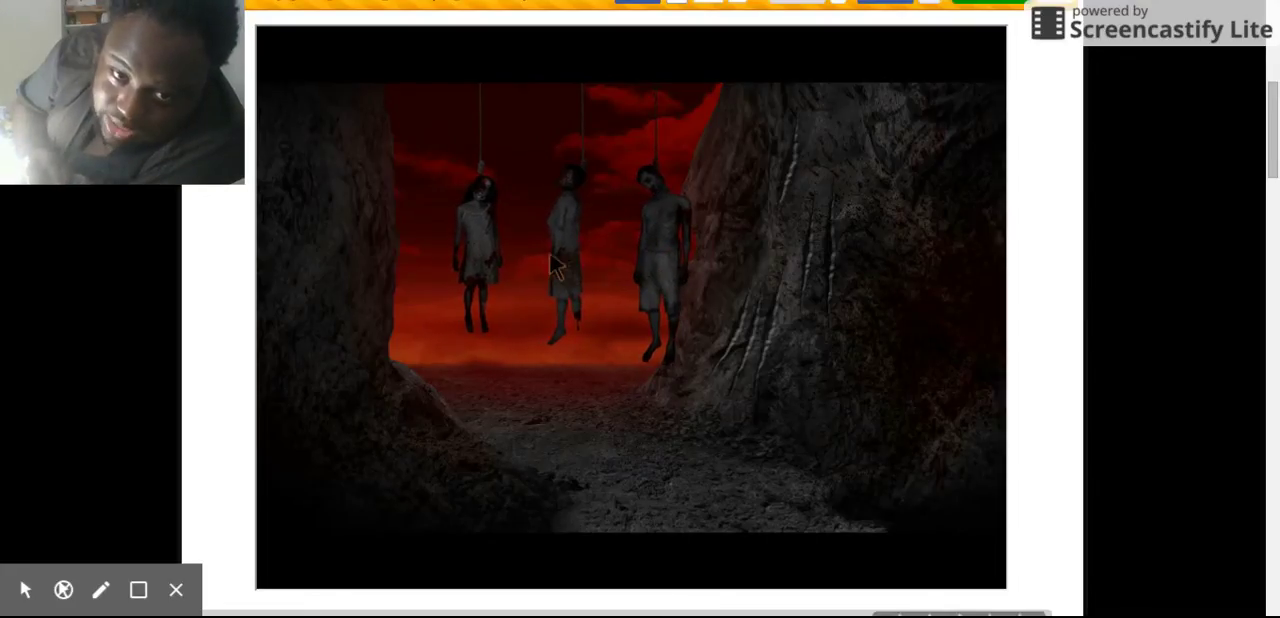
- Pick each hanging figure again, finishing on the middle one to reach the altar
{"action": "left_click", "coordinate": [565, 181]}
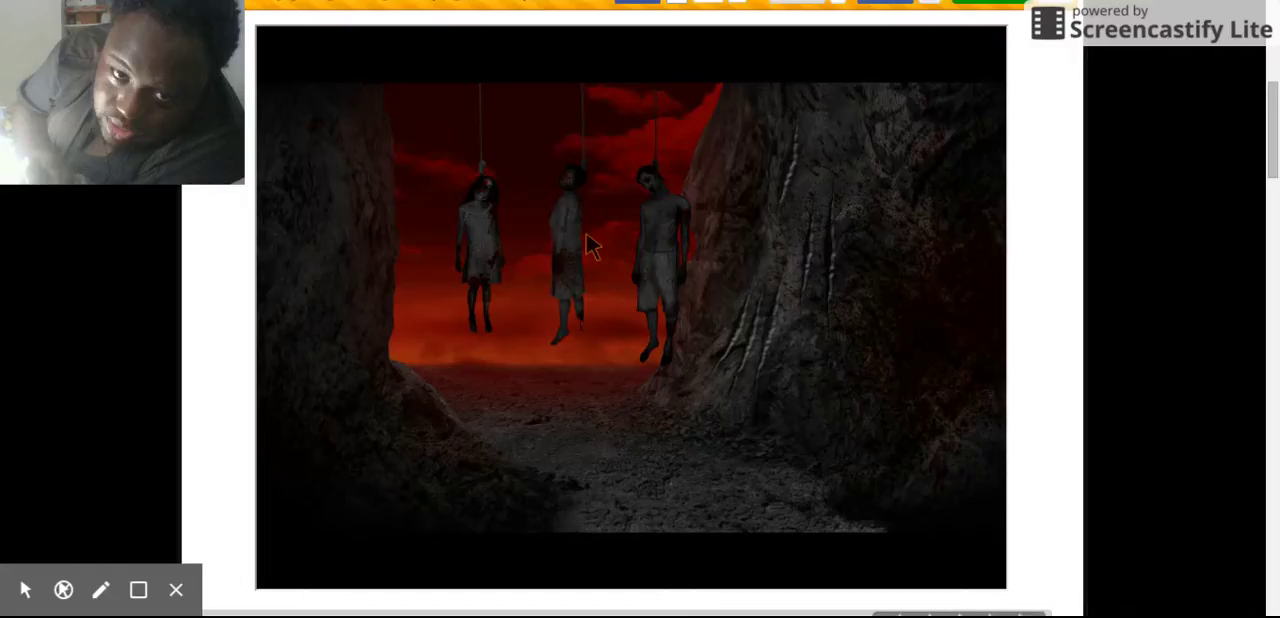
{"action": "left_click", "coordinate": [561, 210]}
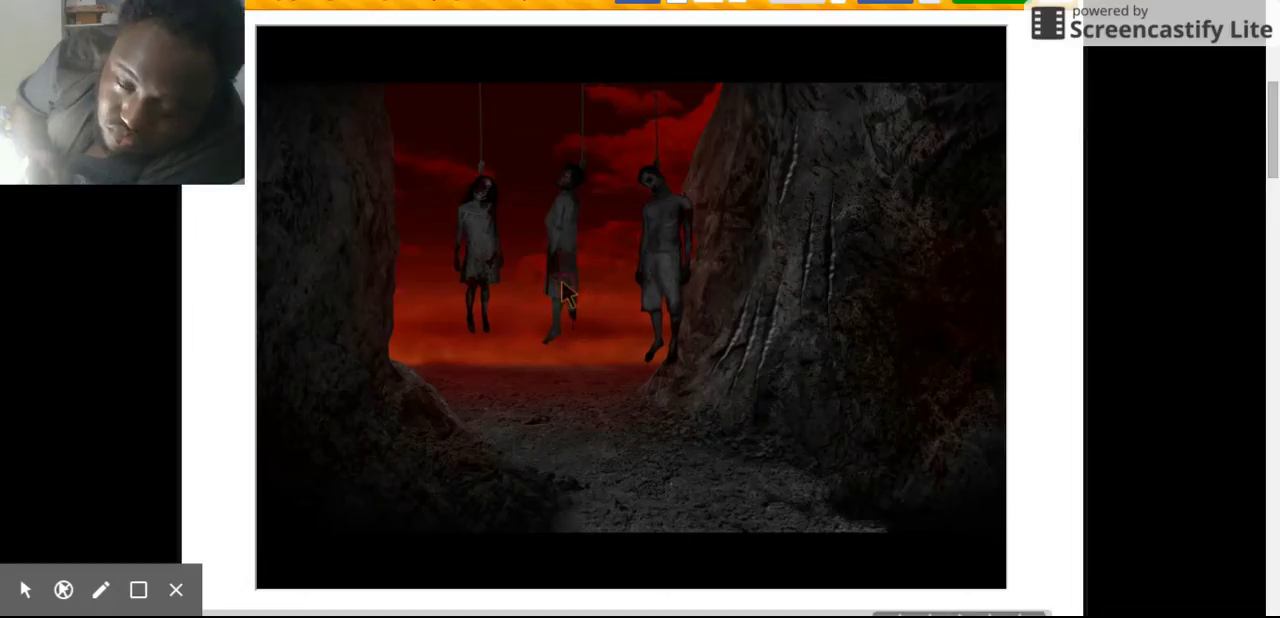
{"action": "left_click", "coordinate": [567, 236]}
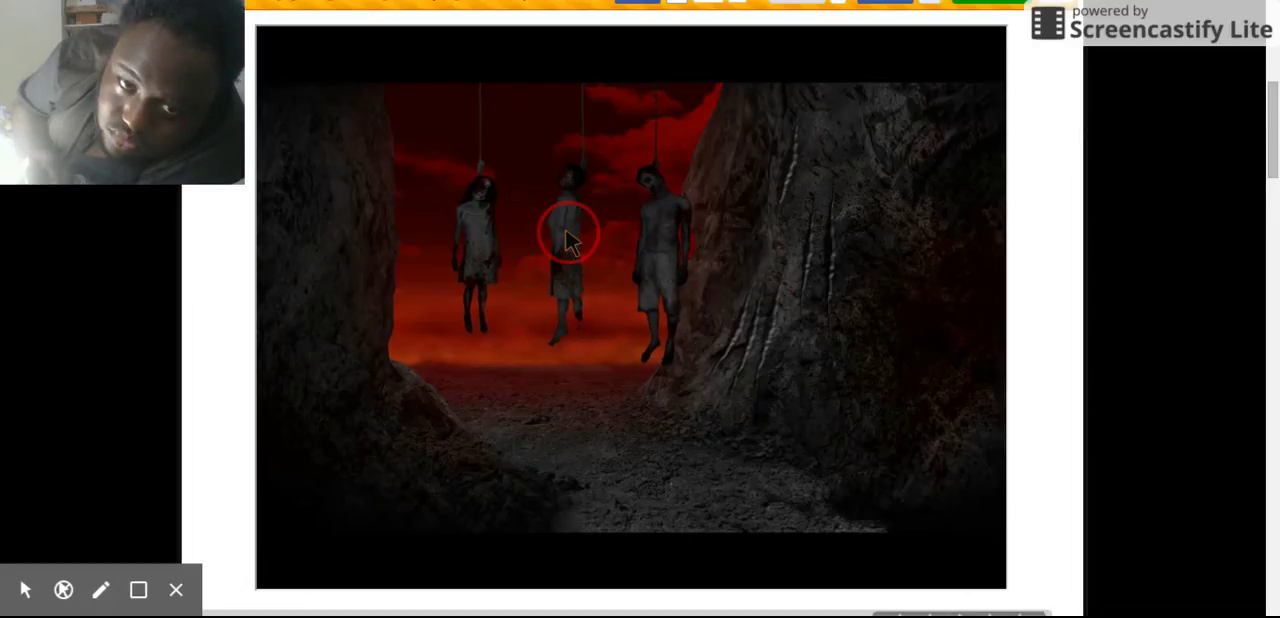
{"action": "left_click", "coordinate": [650, 250]}
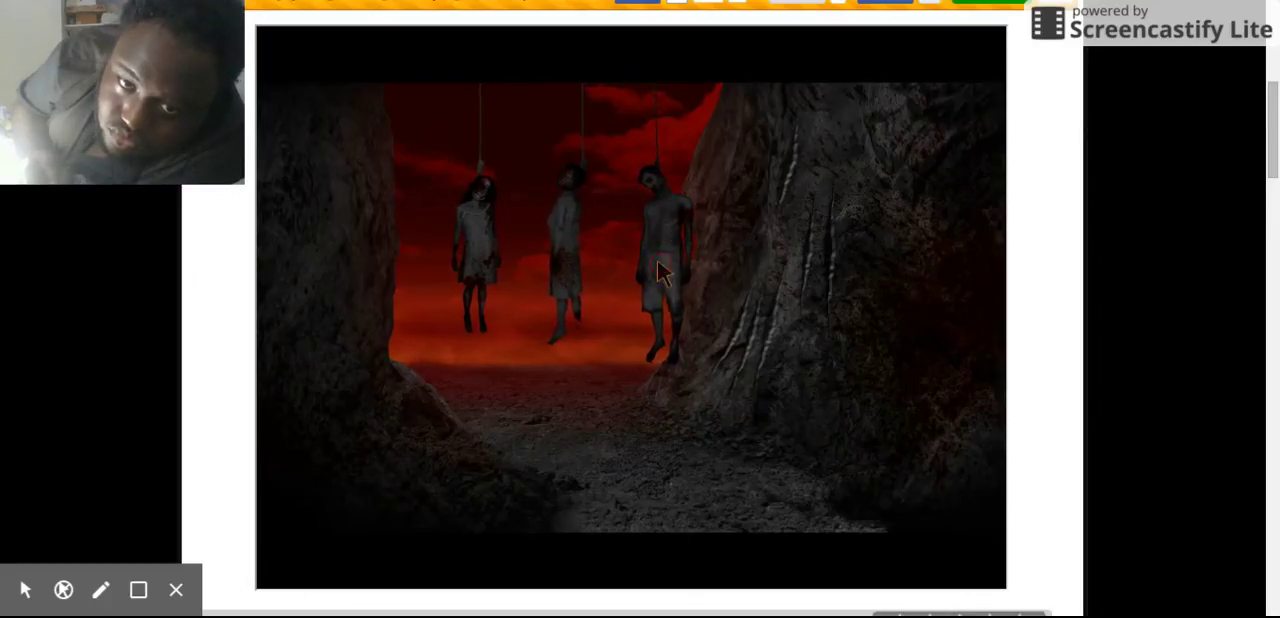
{"action": "left_click", "coordinate": [481, 214]}
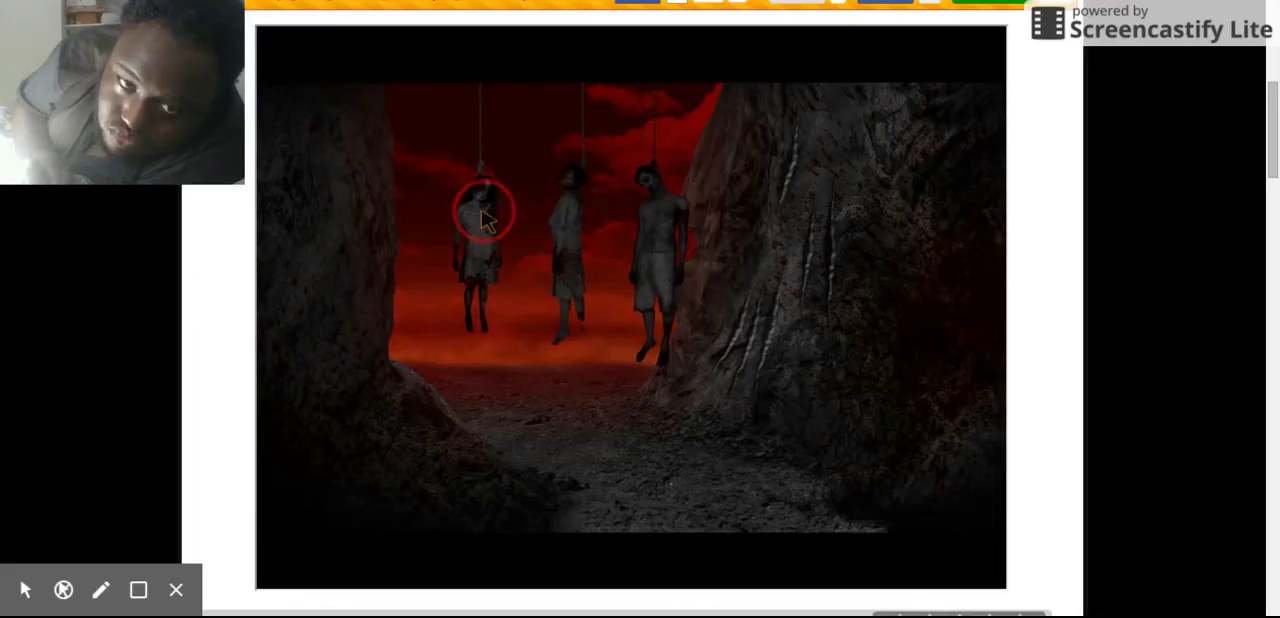
{"action": "left_click", "coordinate": [472, 240]}
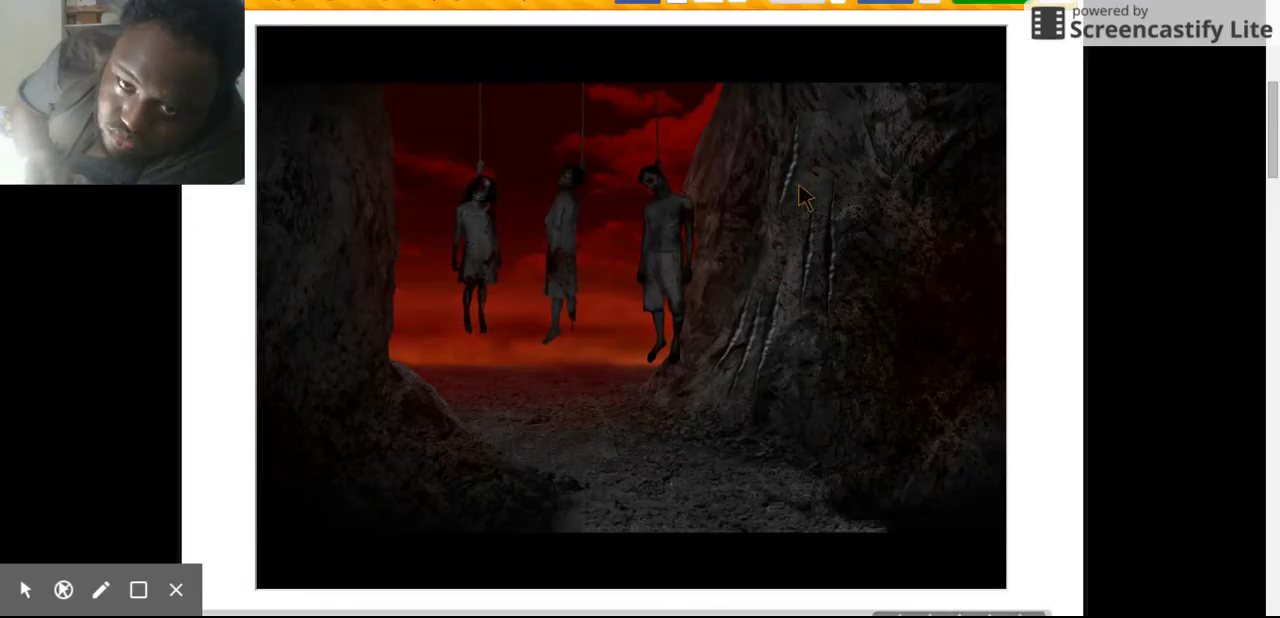
{"action": "left_click", "coordinate": [485, 224]}
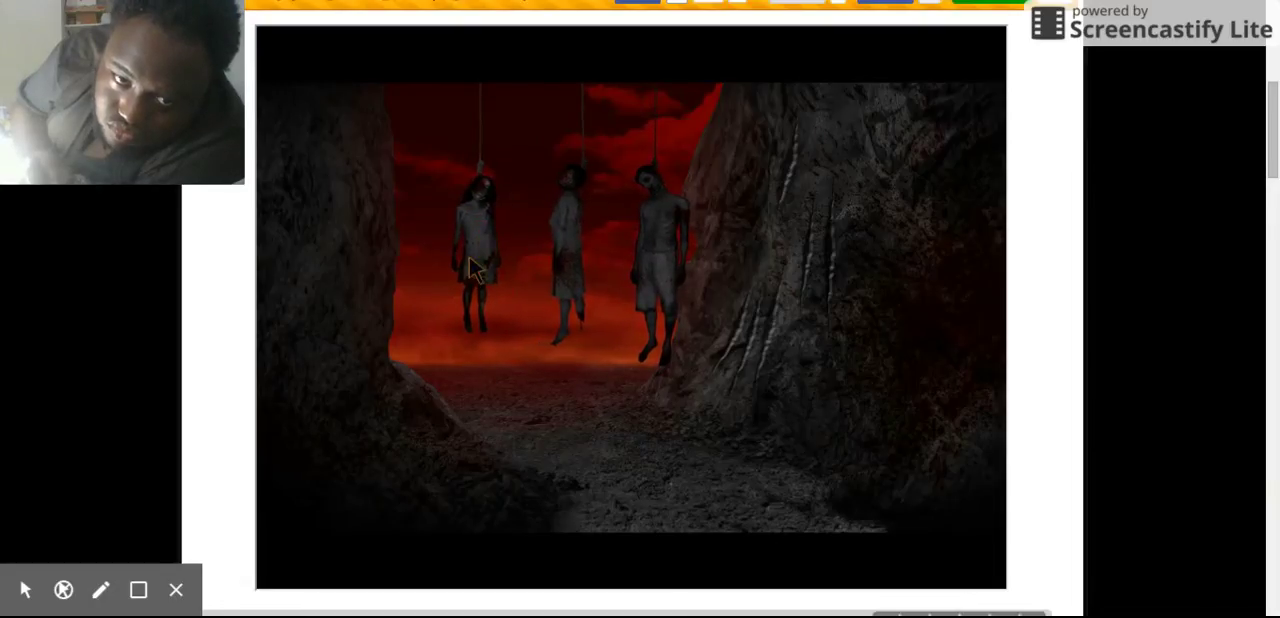
{"action": "left_click", "coordinate": [553, 248]}
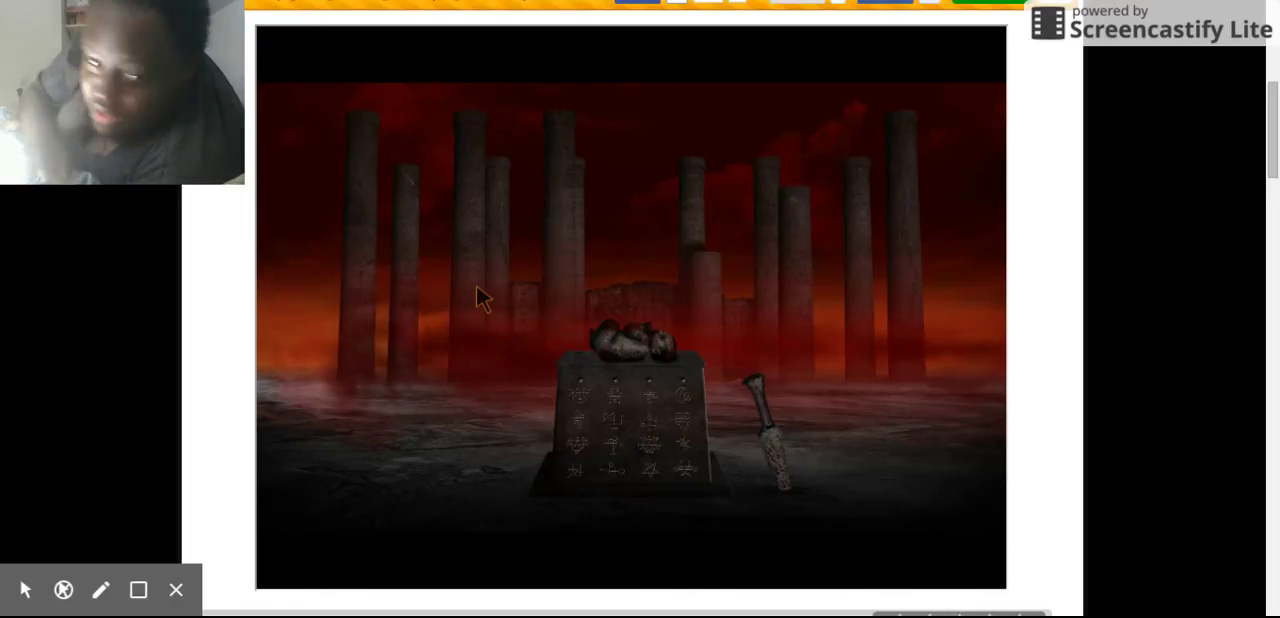
- Offer the heart on the rune-carved altar so blood runs and pillar glows appear
{"action": "left_click", "coordinate": [630, 345]}
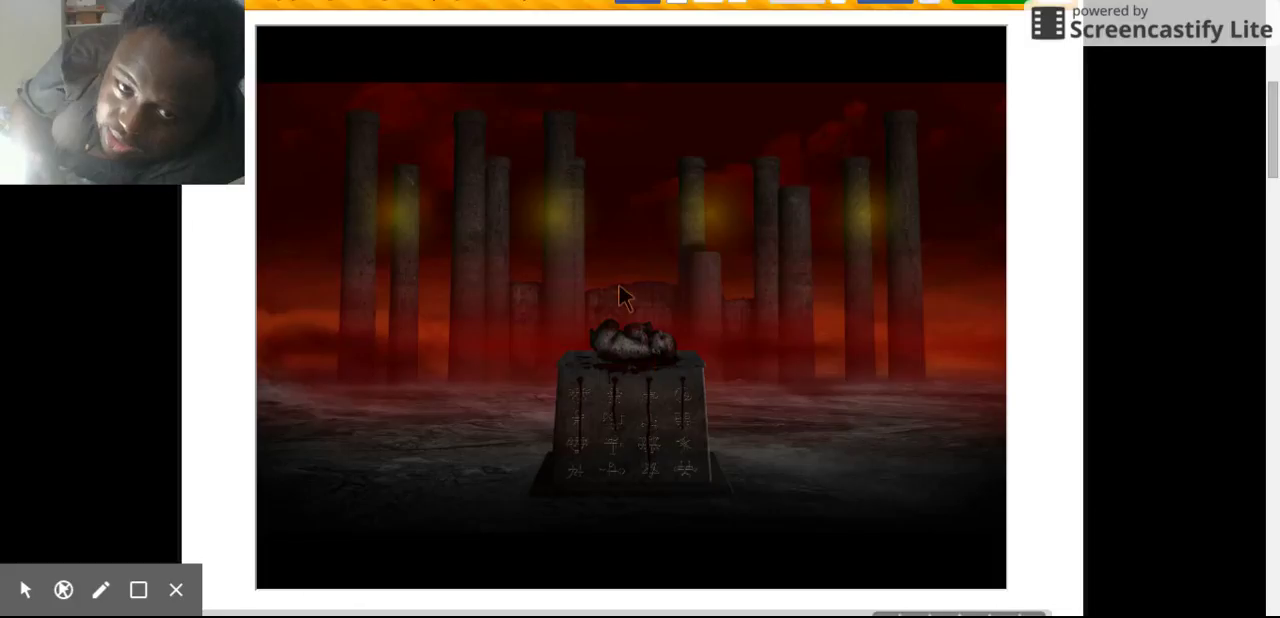
- Light the sigils on all four pillars and change the rightmost symbol
{"action": "left_click", "coordinate": [558, 230]}
{"action": "left_click", "coordinate": [457, 250]}
{"action": "left_click", "coordinate": [690, 222]}
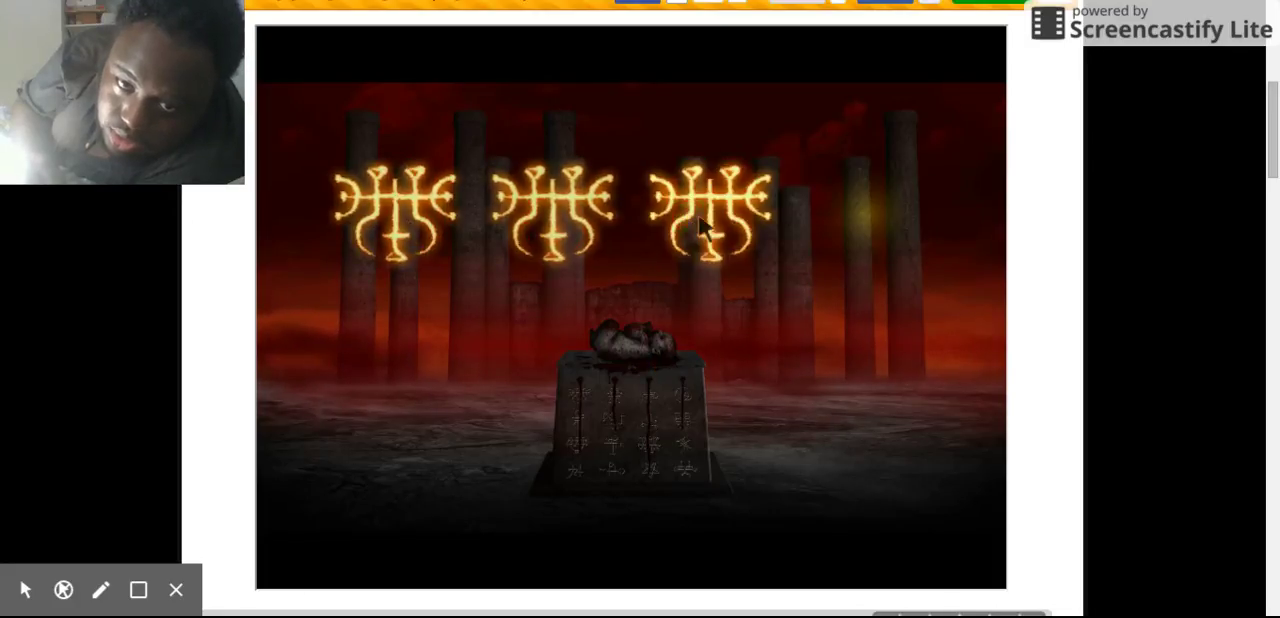
{"action": "left_click", "coordinate": [857, 225]}
{"action": "left_click", "coordinate": [843, 203]}
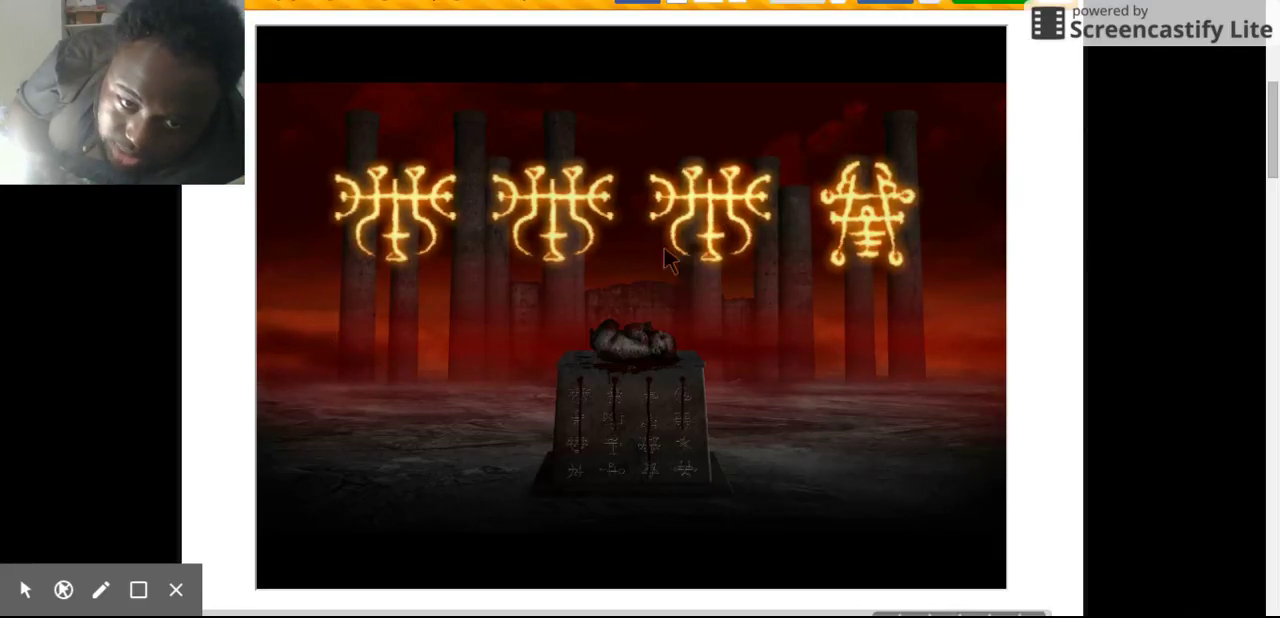
- Cycle the leftmost sigil through its symbols
{"action": "left_click", "coordinate": [405, 228]}
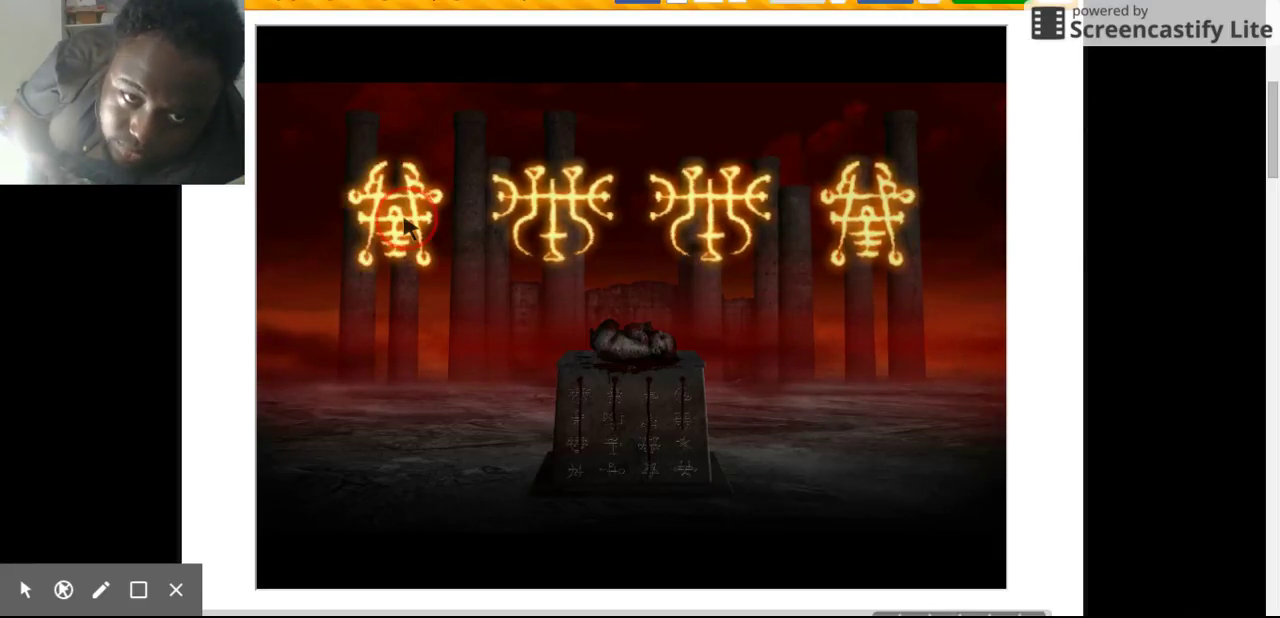
{"action": "left_click", "coordinate": [405, 228]}
{"action": "left_click", "coordinate": [405, 228]}
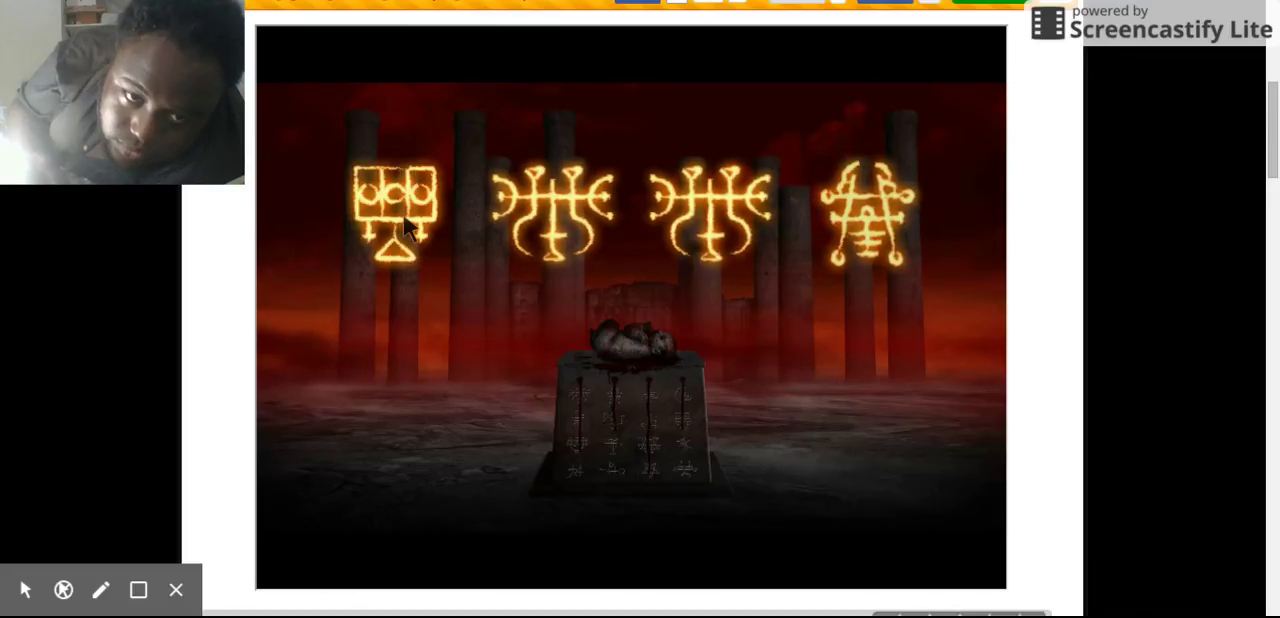
{"action": "left_click", "coordinate": [405, 228]}
{"action": "left_click", "coordinate": [405, 228]}
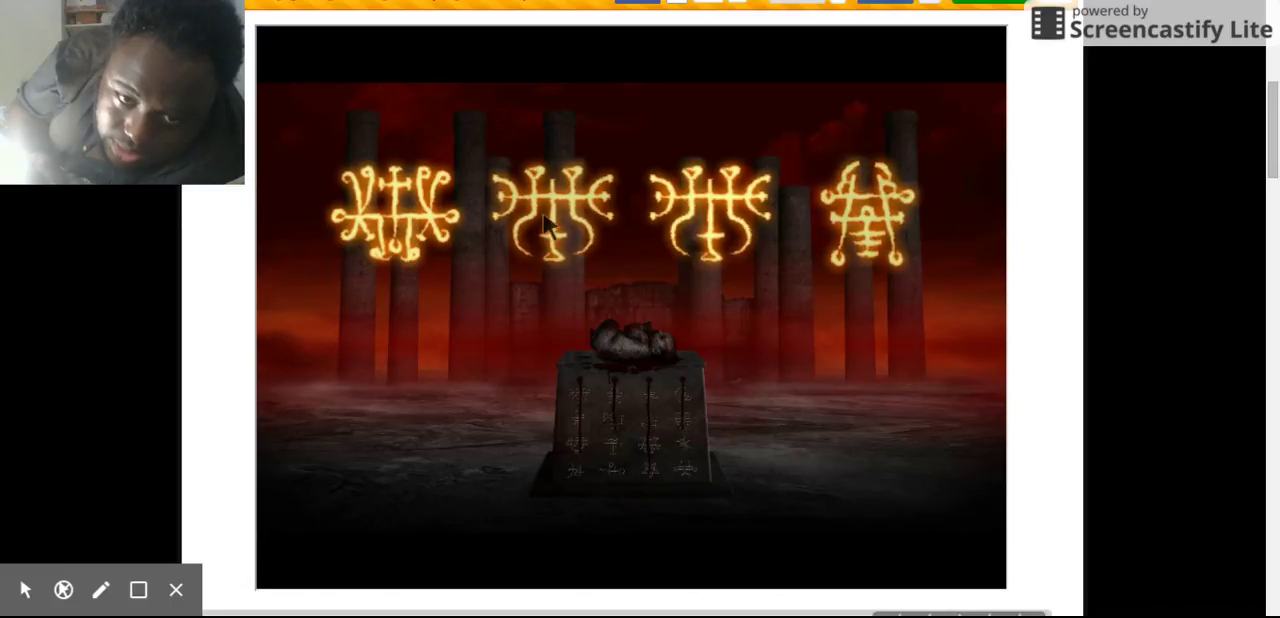
{"action": "left_click", "coordinate": [412, 215]}
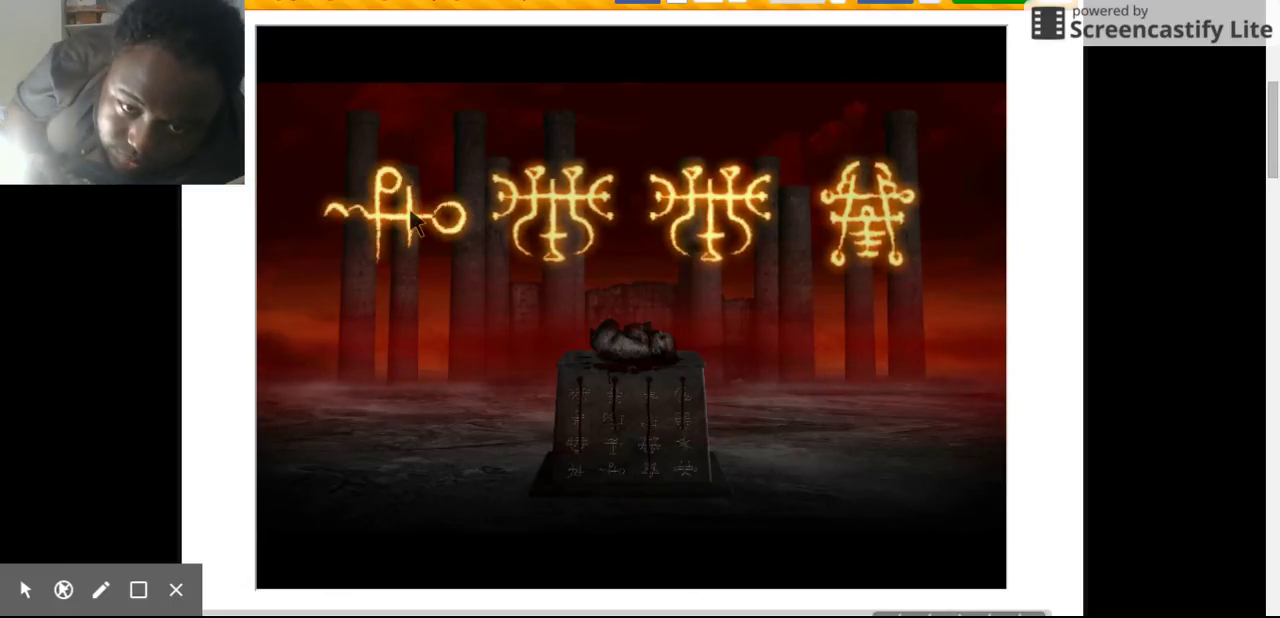
{"action": "left_click", "coordinate": [414, 224]}
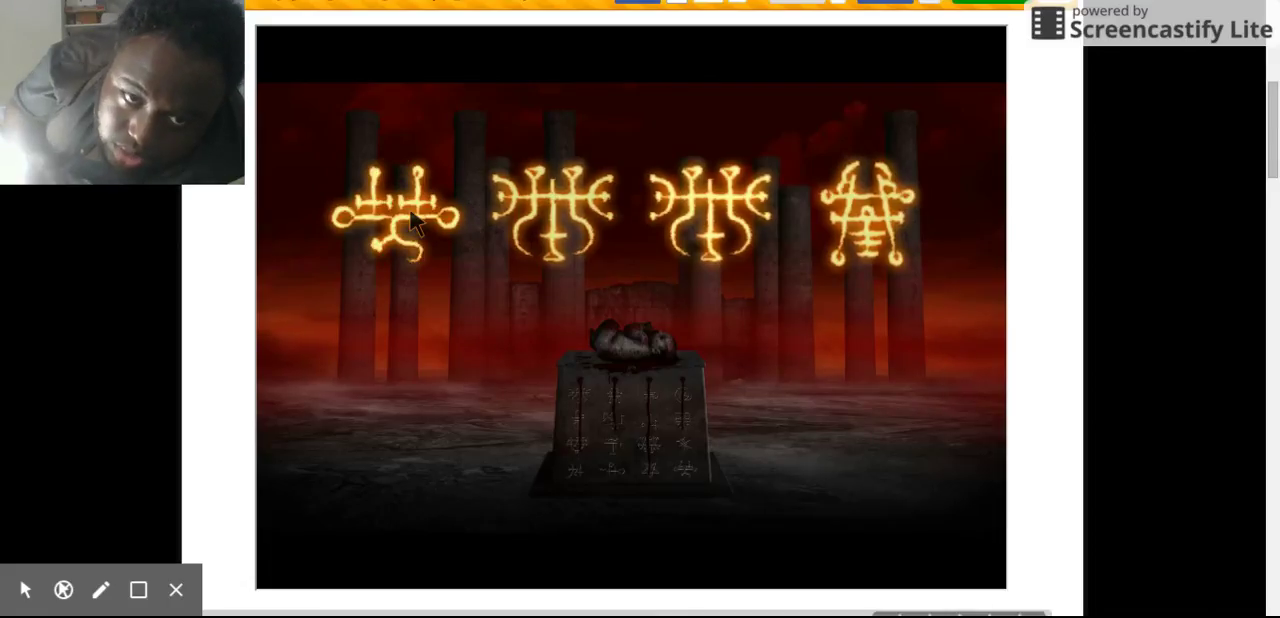
{"action": "left_click", "coordinate": [411, 215]}
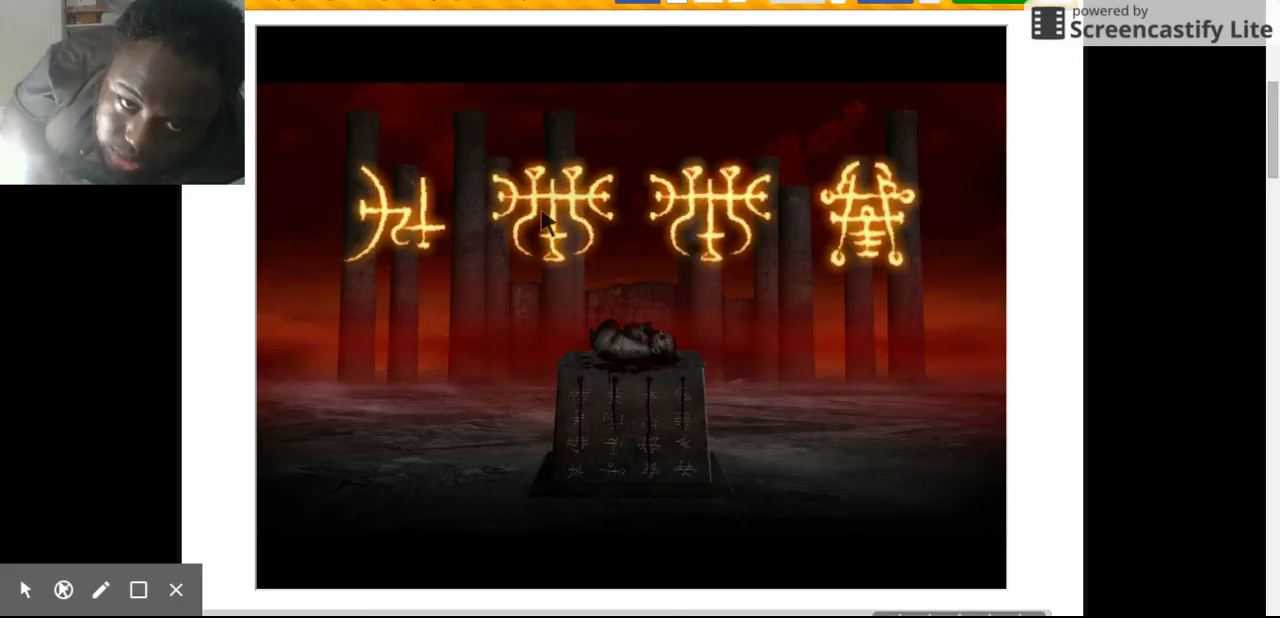
- Cycle the second sigil to match the ornate fourth, then blank the first pillar
{"action": "left_click", "coordinate": [545, 222]}
{"action": "left_click", "coordinate": [545, 222]}
{"action": "left_click", "coordinate": [545, 222]}
{"action": "left_click", "coordinate": [545, 222]}
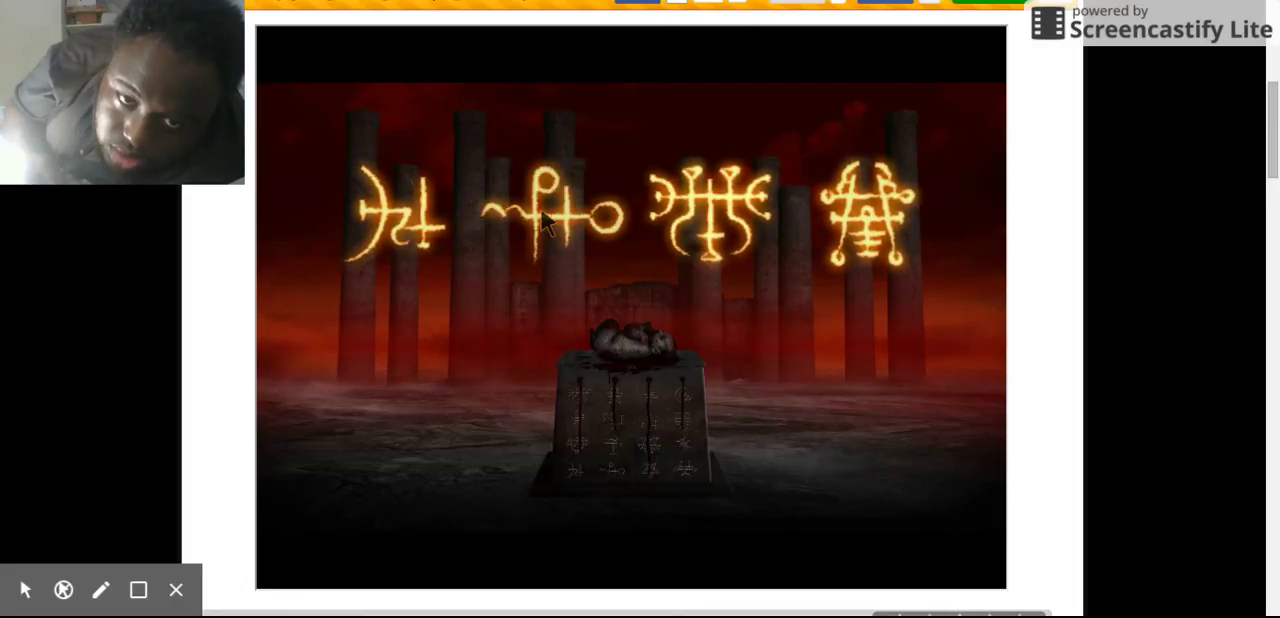
{"action": "left_click", "coordinate": [545, 222]}
{"action": "left_click", "coordinate": [545, 222]}
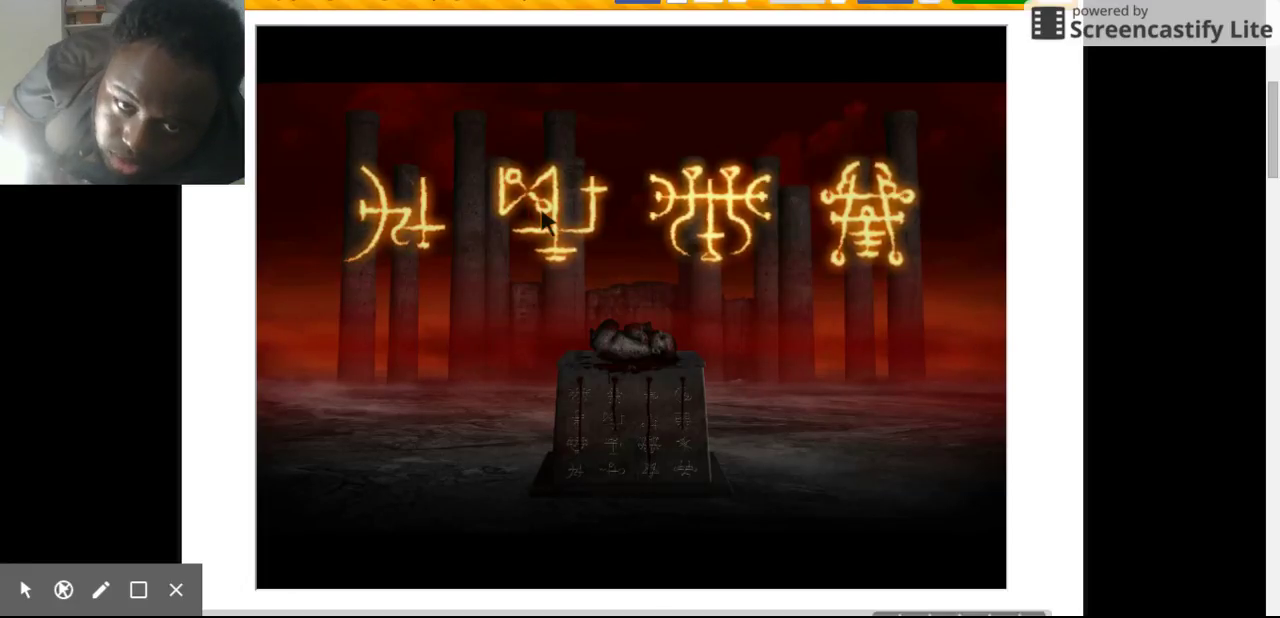
{"action": "left_click", "coordinate": [545, 222]}
{"action": "left_click", "coordinate": [545, 222]}
{"action": "left_click", "coordinate": [545, 222]}
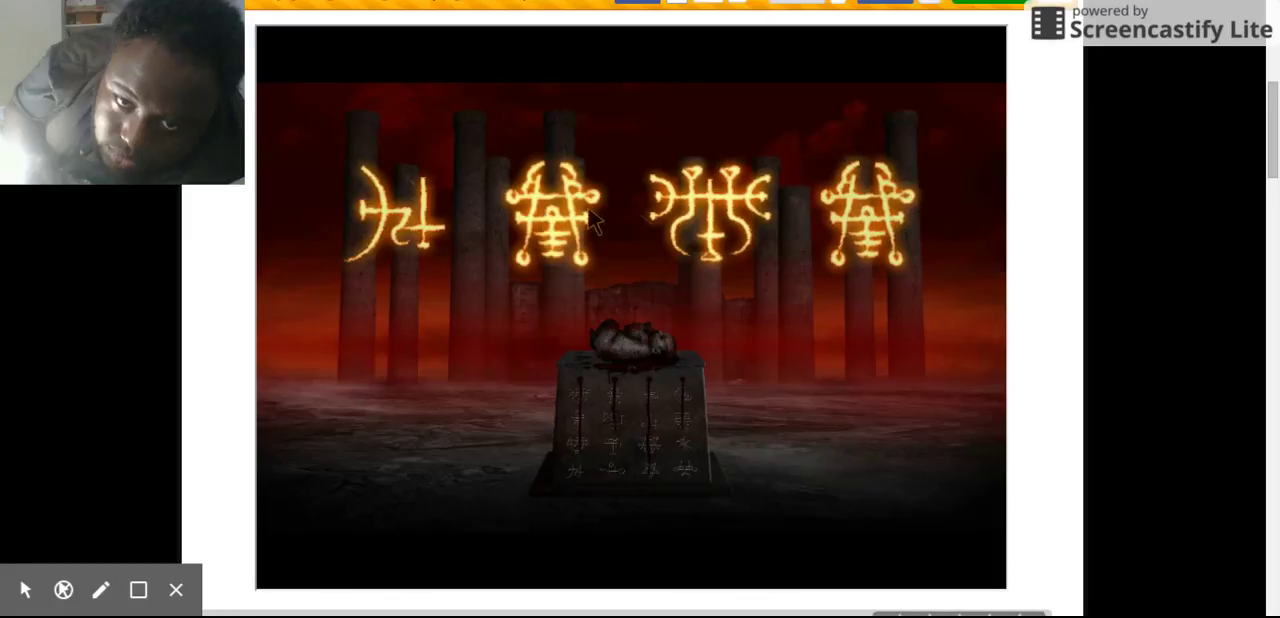
{"action": "left_click", "coordinate": [410, 200]}
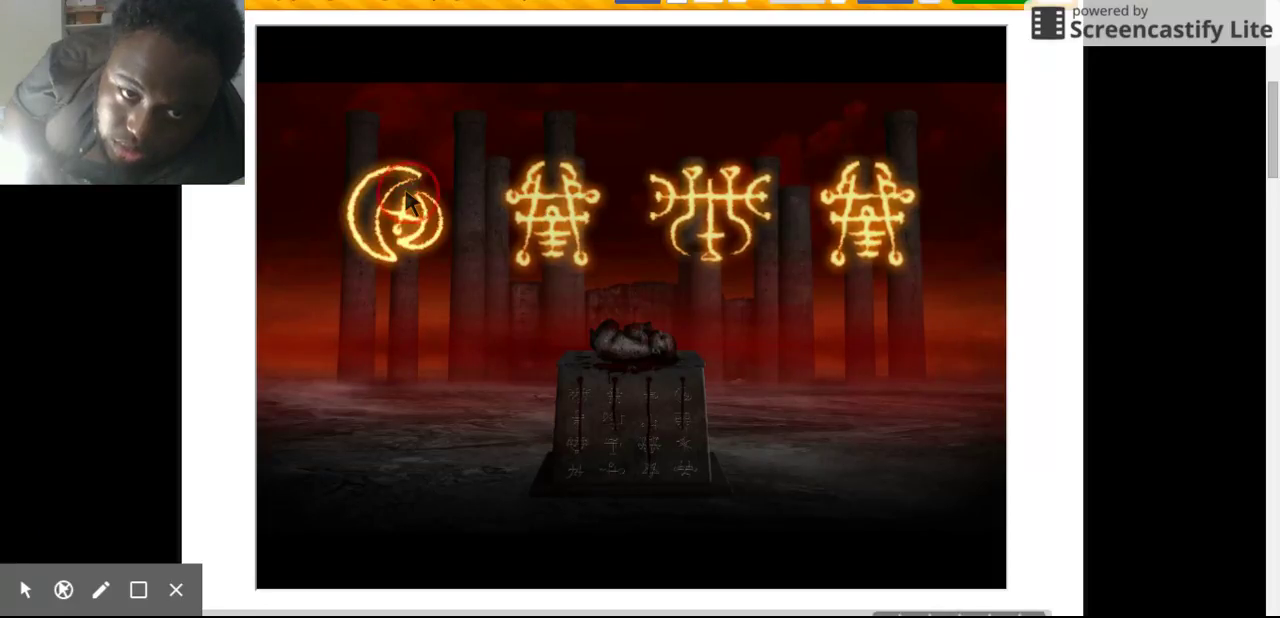
{"action": "left_click", "coordinate": [409, 200]}
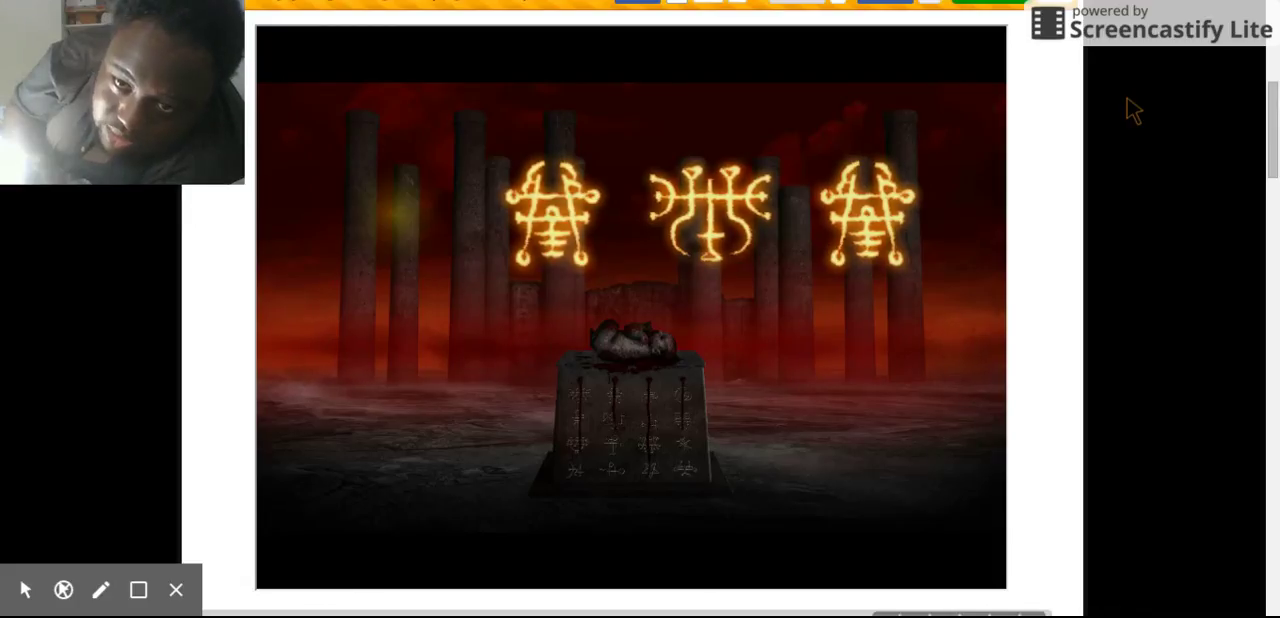
{"action": "scroll", "coordinate": [1131, 110], "scroll_direction": "up", "scroll_amount": 1}
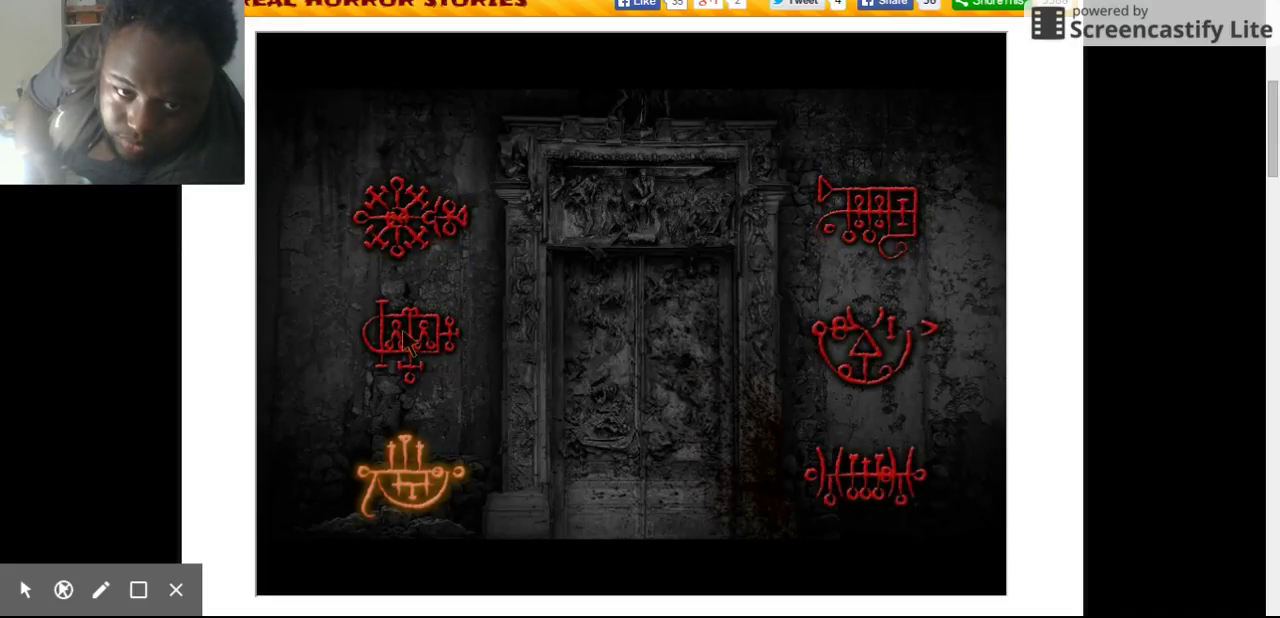
- Light the six door sigils in order: top-left, top-right, bottom-left, bottom-right, then the last two
{"action": "left_click", "coordinate": [418, 232]}
{"action": "left_click", "coordinate": [890, 215]}
{"action": "left_click", "coordinate": [436, 470]}
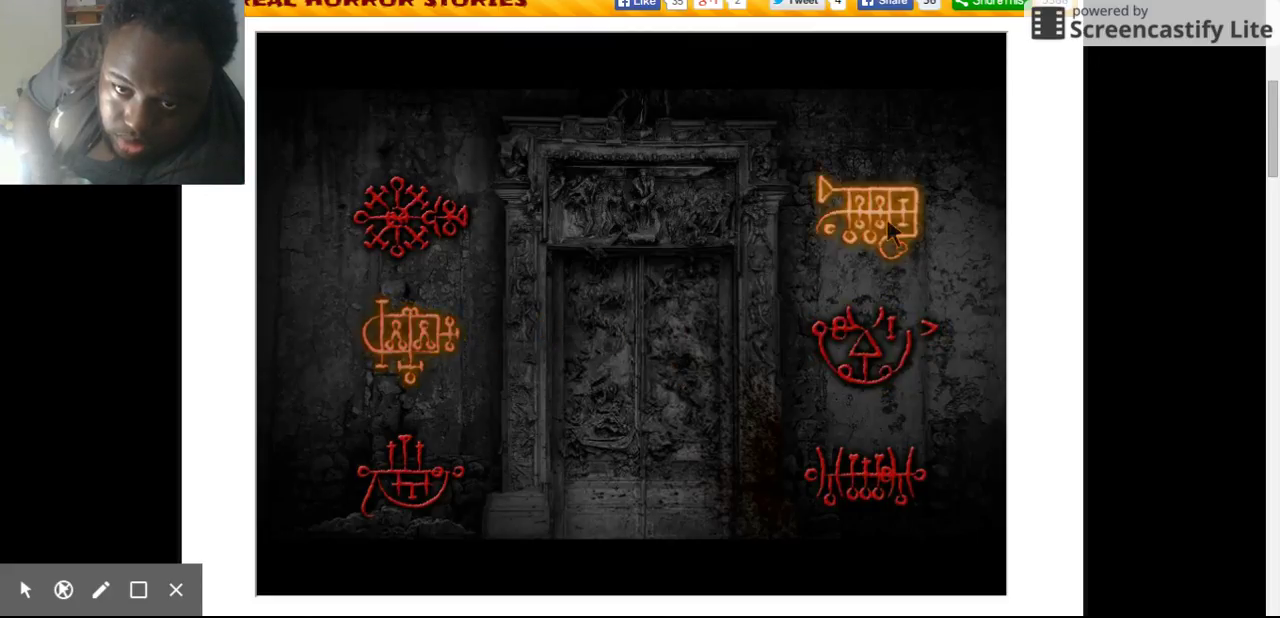
{"action": "left_click", "coordinate": [848, 478]}
{"action": "left_click", "coordinate": [423, 194]}
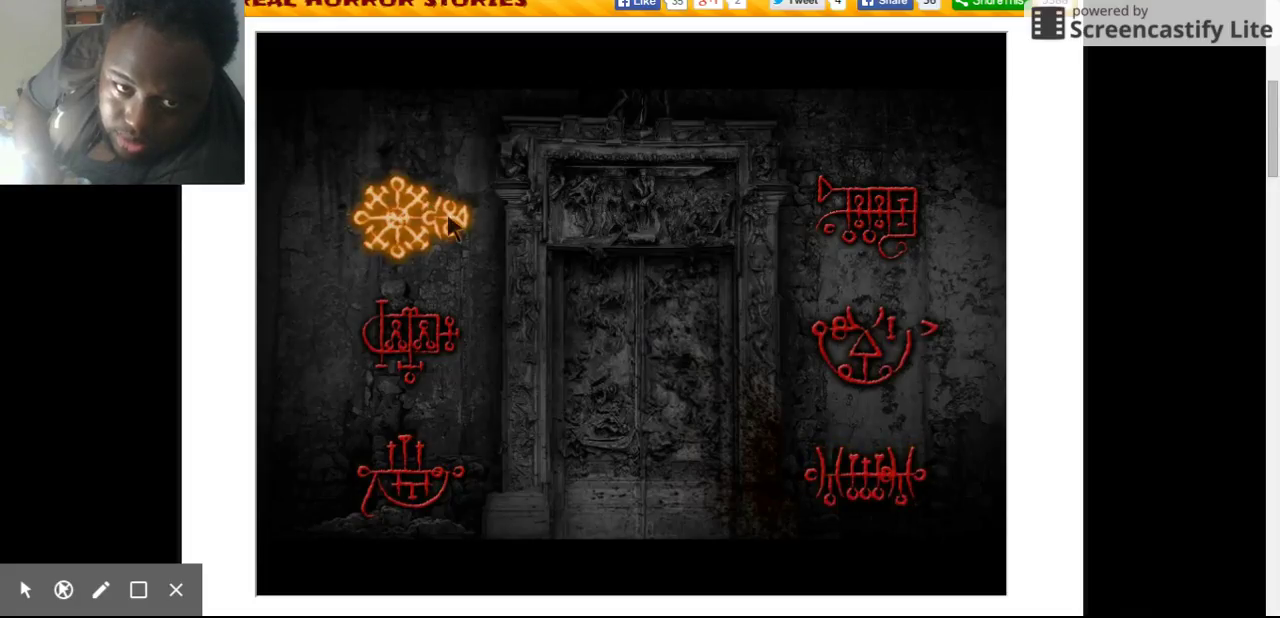
{"action": "left_click", "coordinate": [833, 338]}
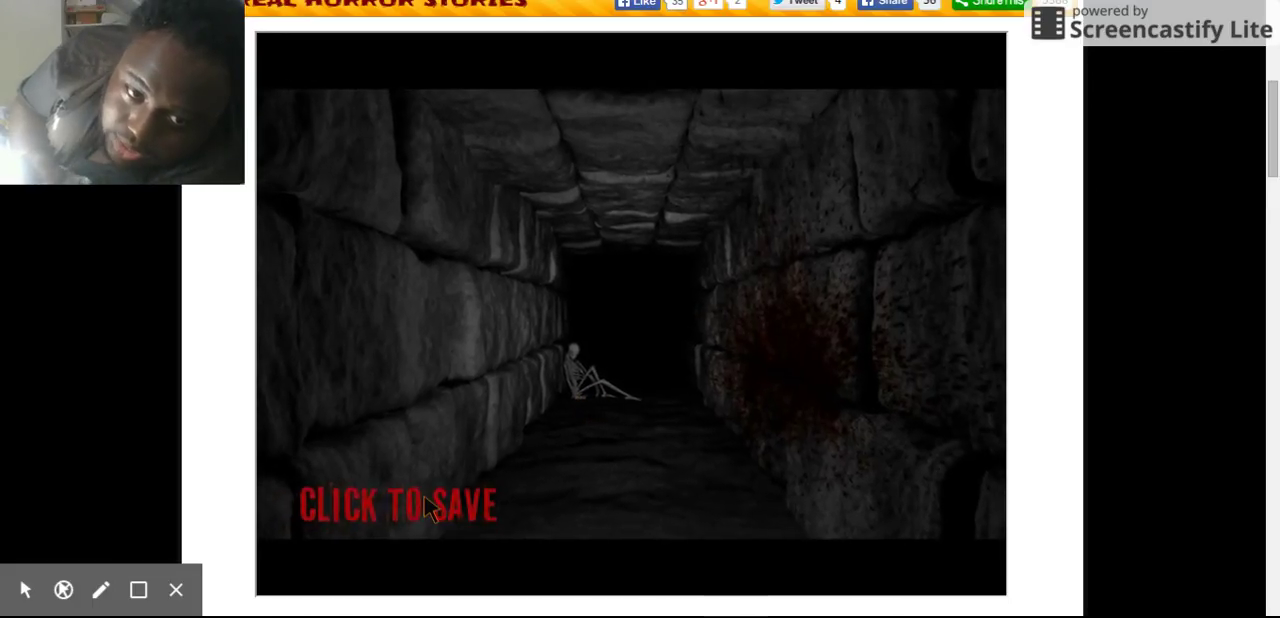
- Save progress with 'CLICK TO SAVE' in the skeleton tunnel
{"action": "left_click", "coordinate": [428, 507]}
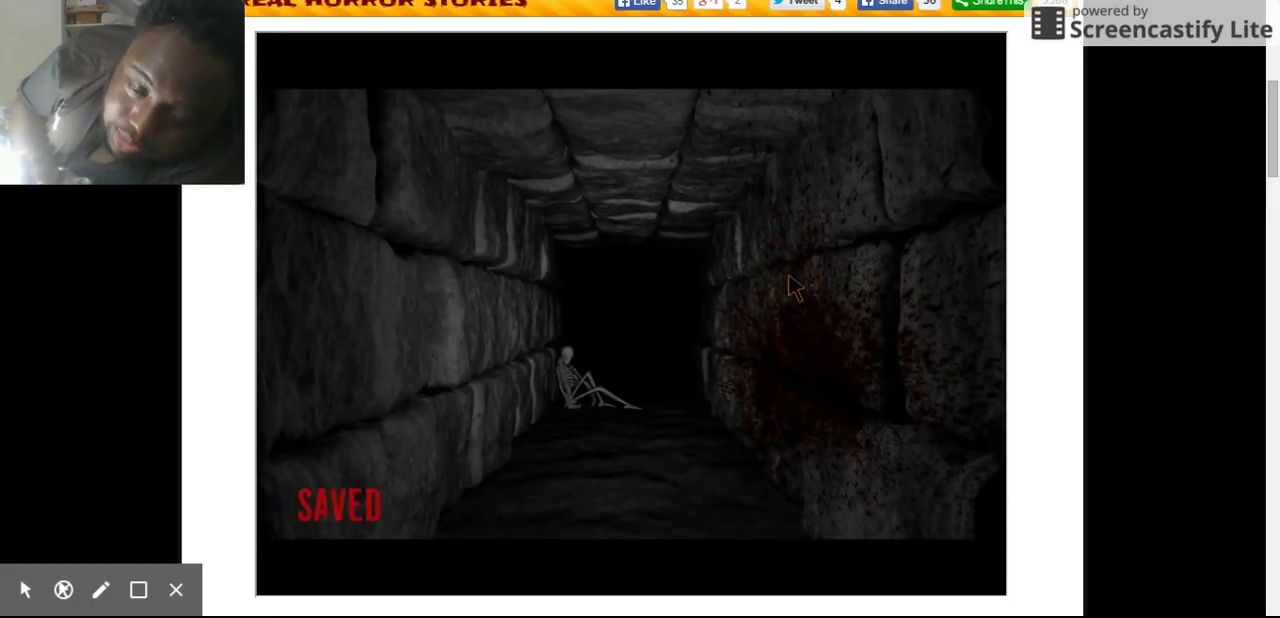